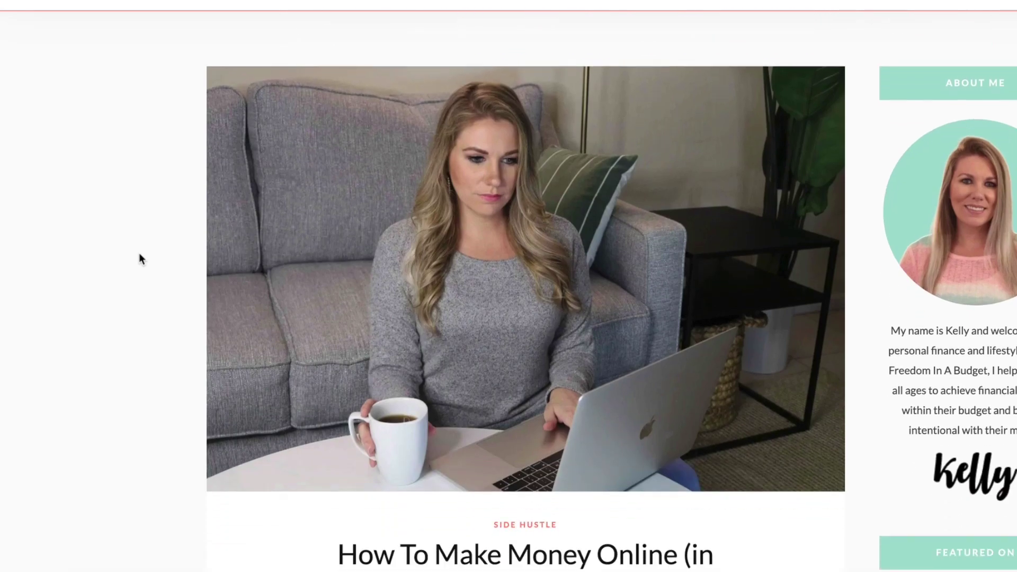
# Scroll down the How To Make Money Online post to its Virtual Assistant side-hustle section.
pyautogui.scroll(-20, 139, 254)
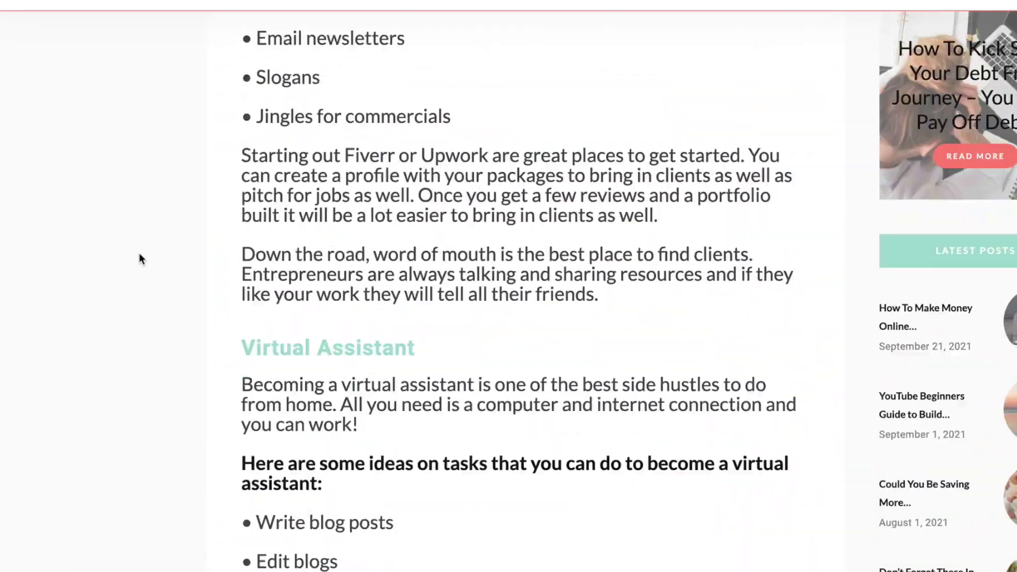
pyautogui.scroll(-15, 139, 254)
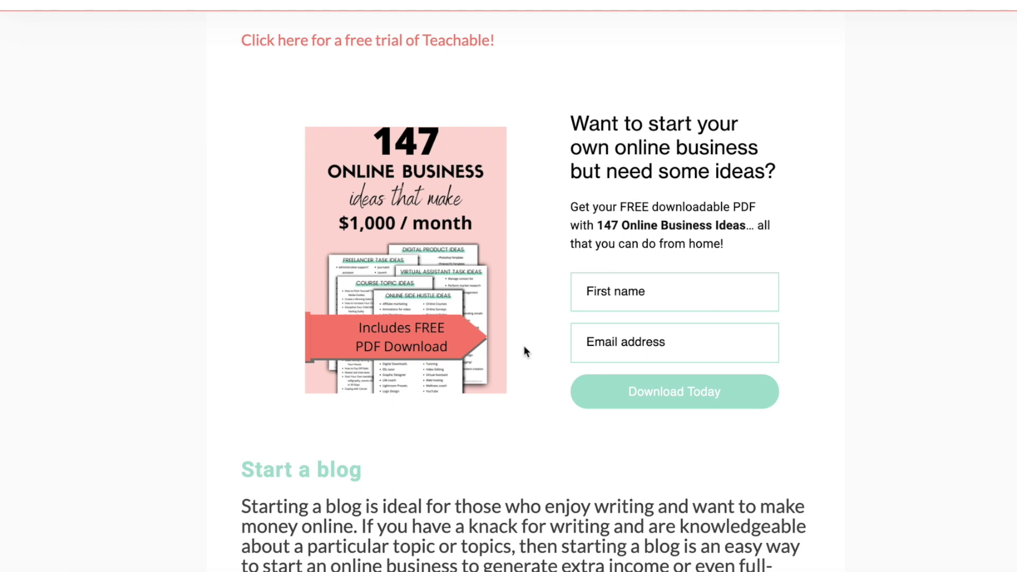
# Move from the blog post to Flodesk's My emails dashboard listing draft emails.
pyautogui.scroll(1, 1008, 186)
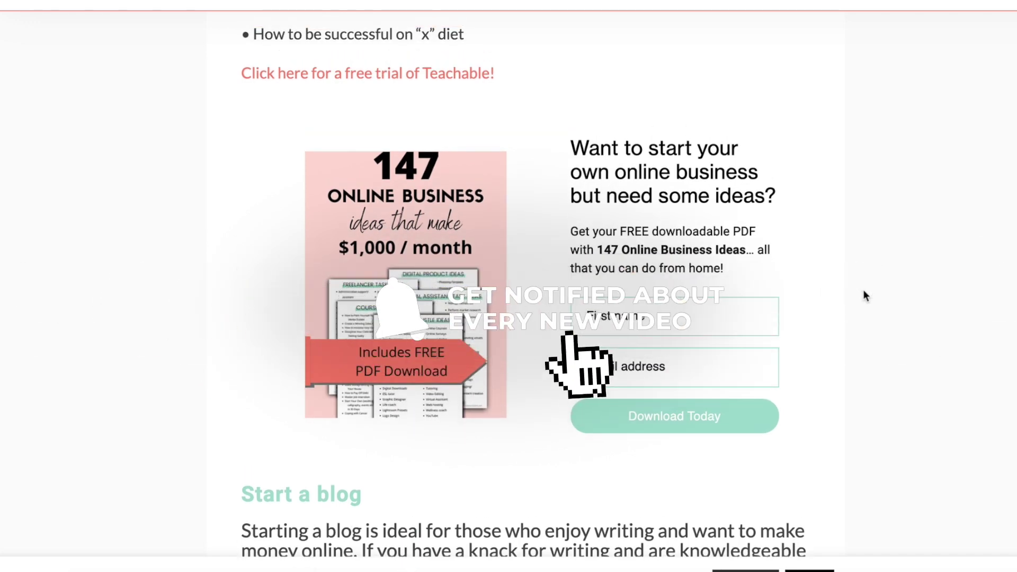
pyautogui.scroll(2, 865, 295)
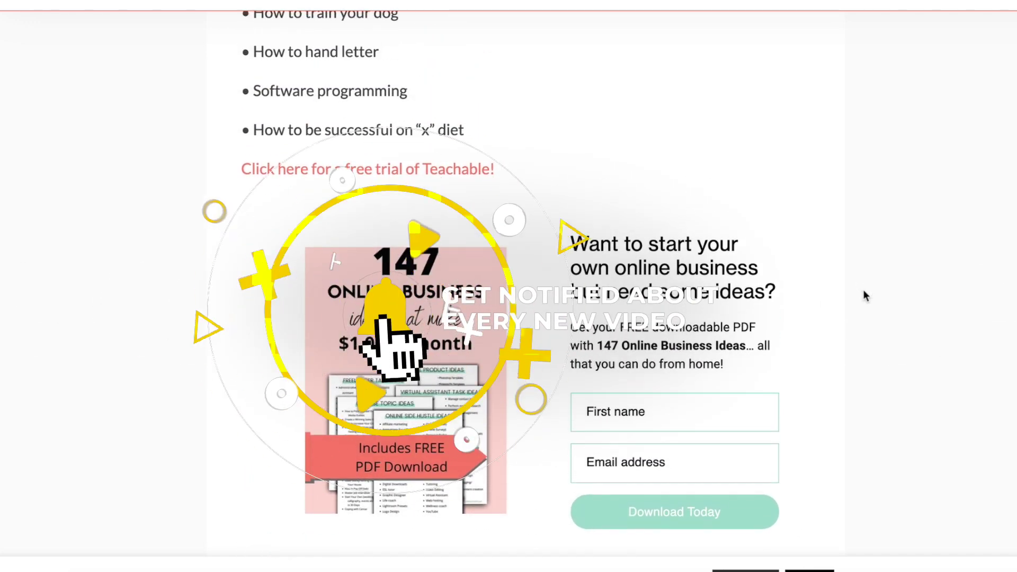
pyautogui.scroll(-2, 863, 290)
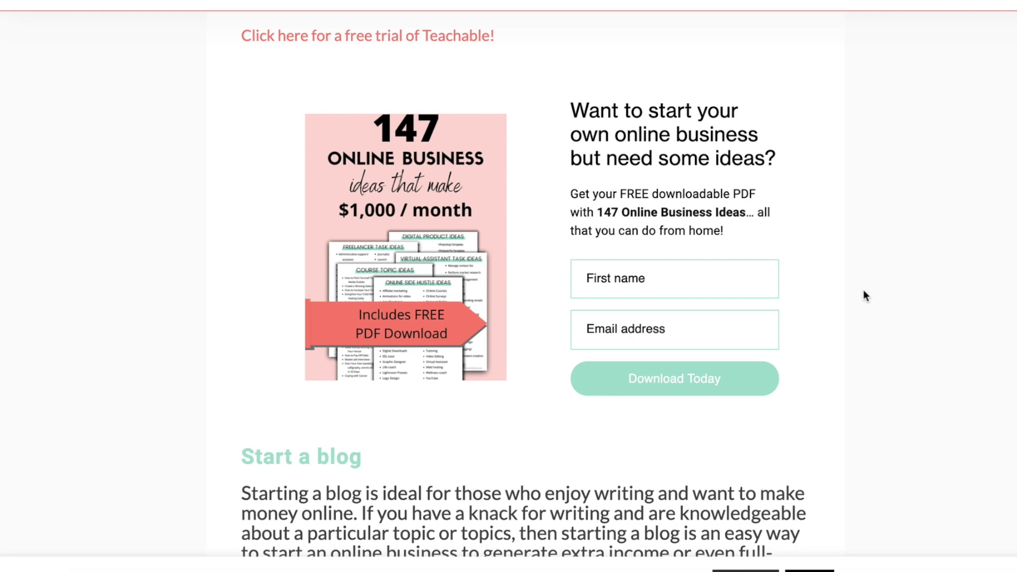
pyautogui.scroll(1, 864, 295)
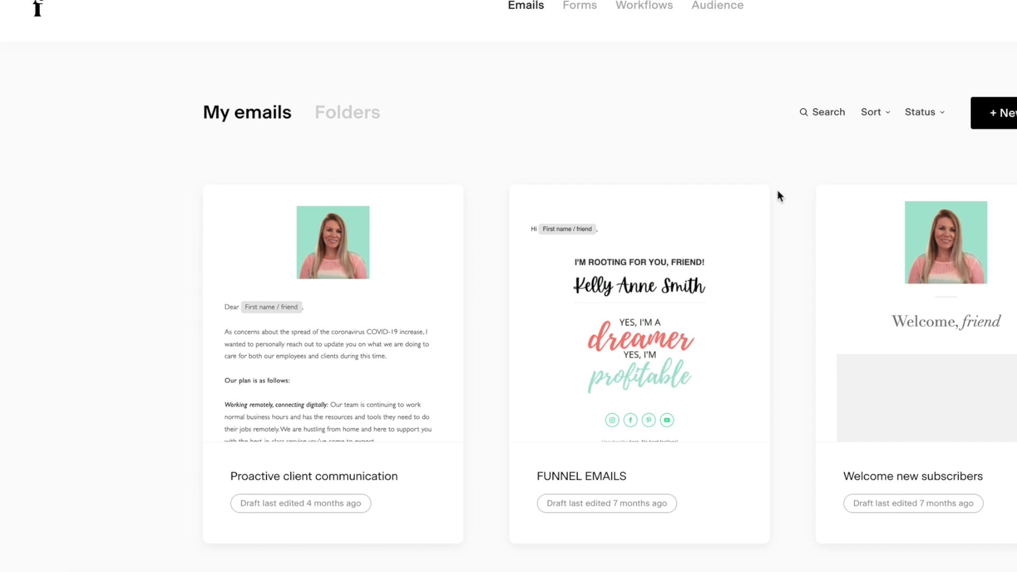
# Go to Flodesk's My forms page listing the Inline with image II forms.
pyautogui.scroll(-2, 777, 189)
pyautogui.scroll(2, 777, 189)
pyautogui.click(585, 8)
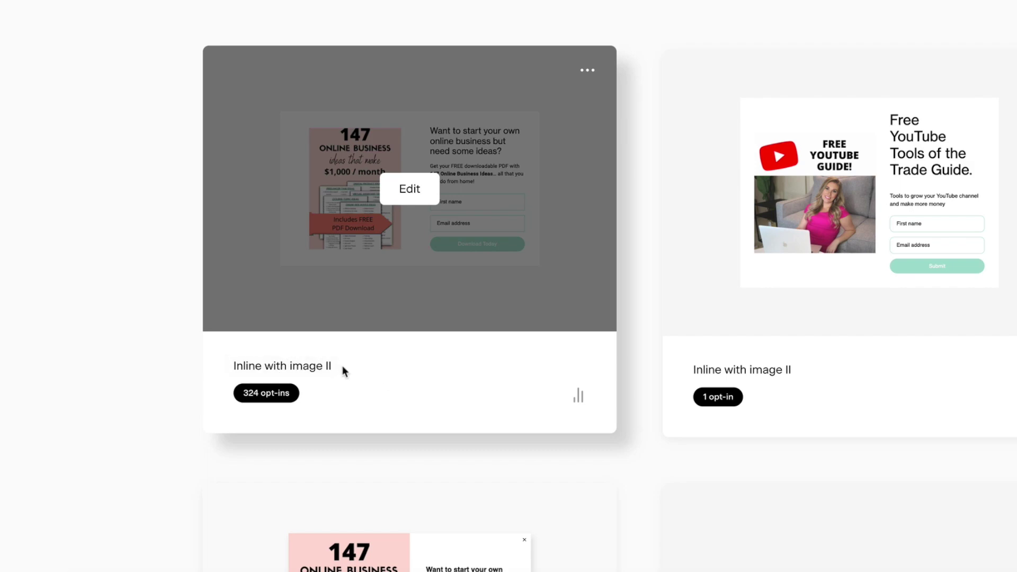
pyautogui.scroll(-5, 342, 365)
pyautogui.scroll(2, 342, 365)
pyautogui.scroll(5, 342, 365)
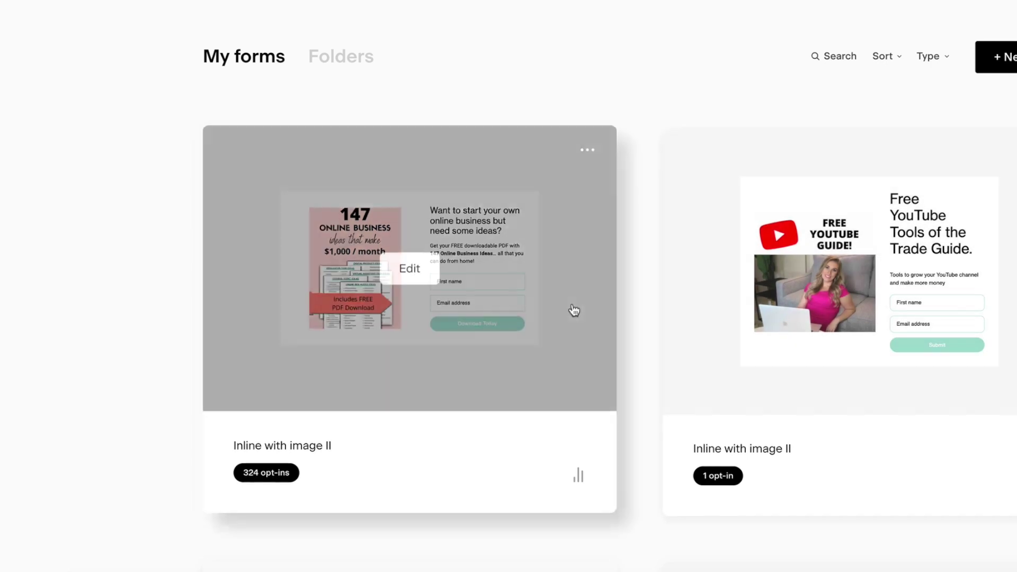
pyautogui.scroll(1, 574, 311)
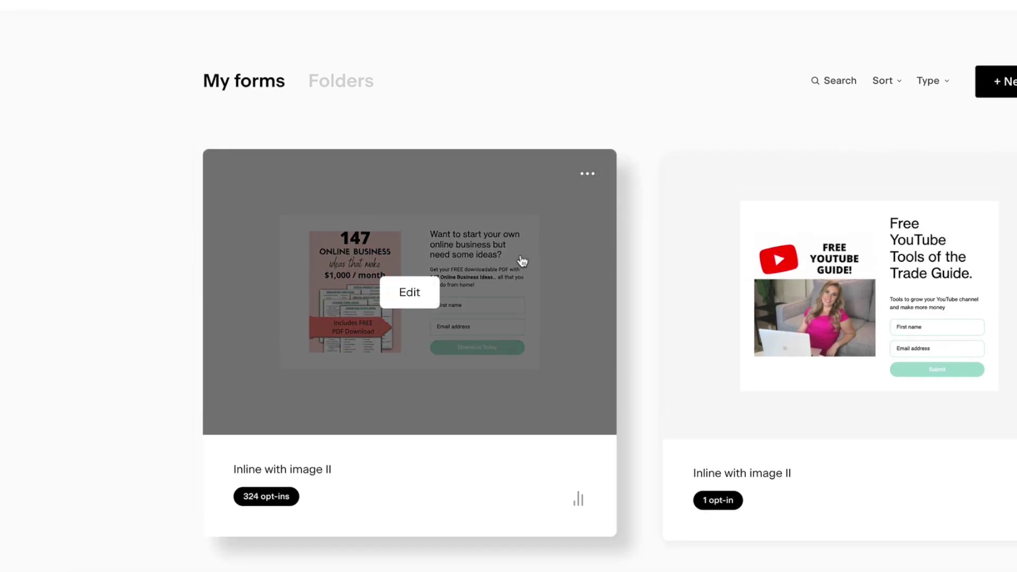
# Choose Embed from the 147 Online Business Ideas form's actions menu.
pyautogui.click(588, 174)
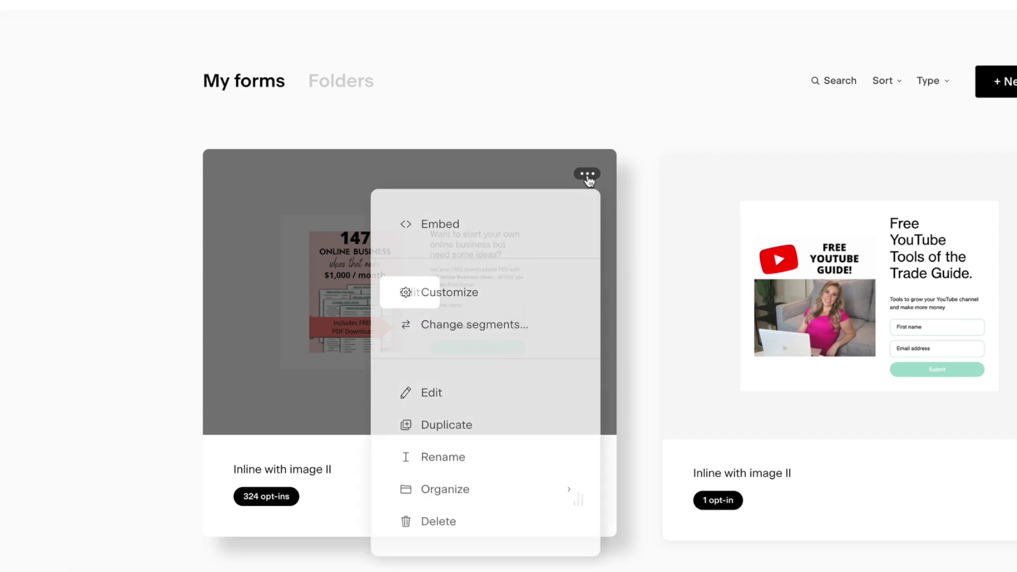
pyautogui.click(445, 224)
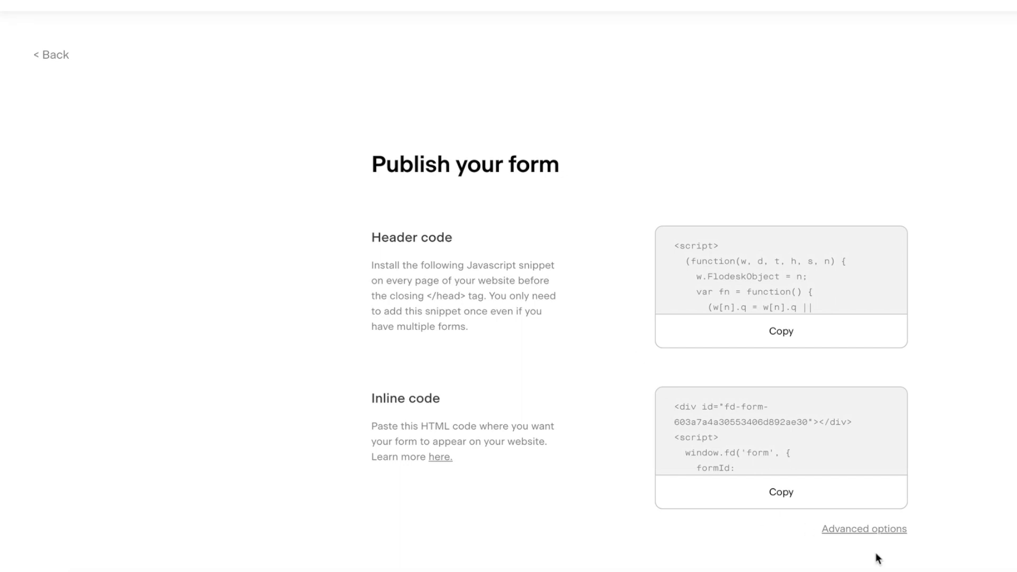
# Generate the form's raw HTML code with Javascript and CSS kept, and copy it.
pyautogui.click(865, 529)
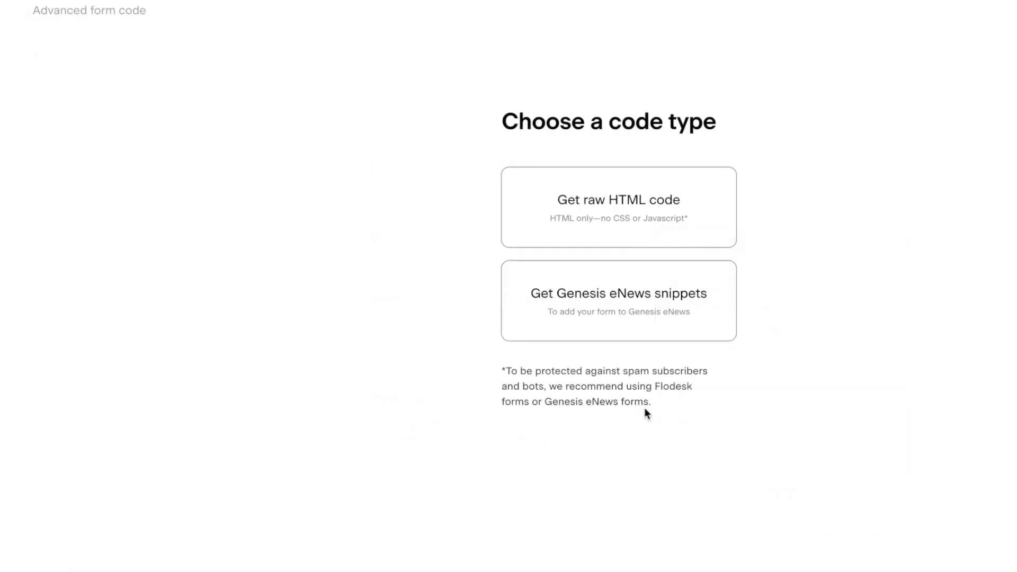
pyautogui.click(628, 232)
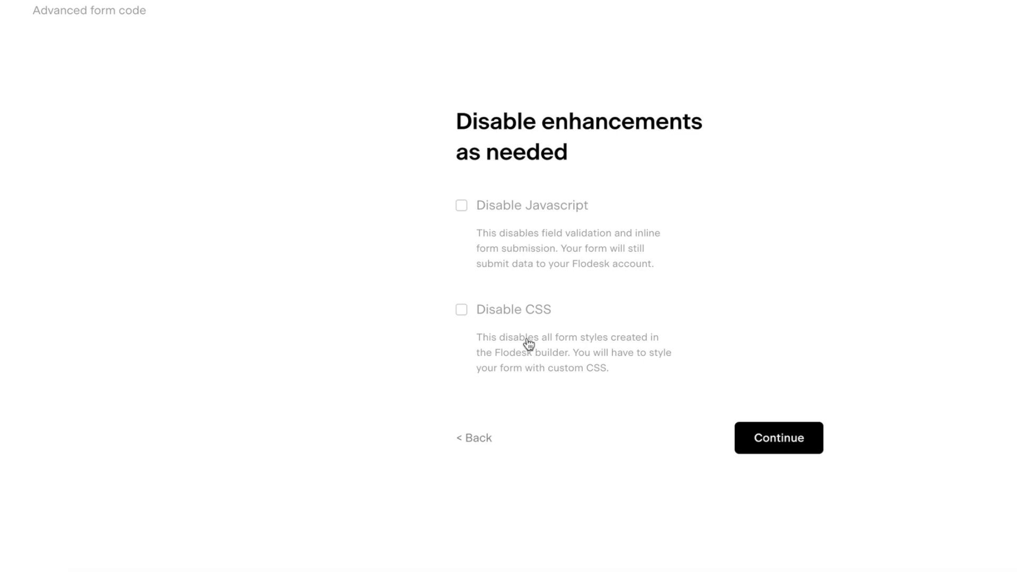
pyautogui.click(780, 440)
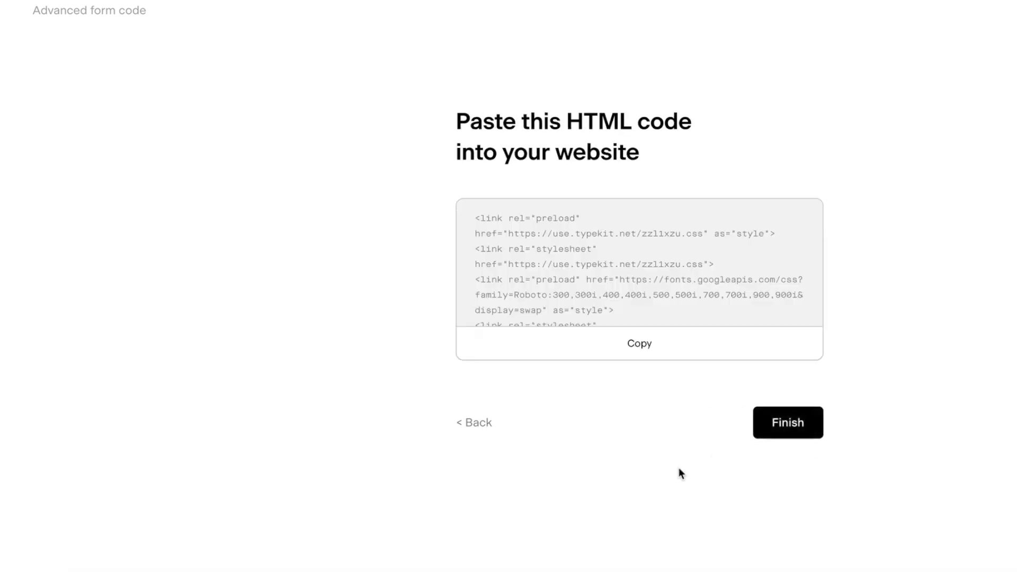
pyautogui.click(649, 349)
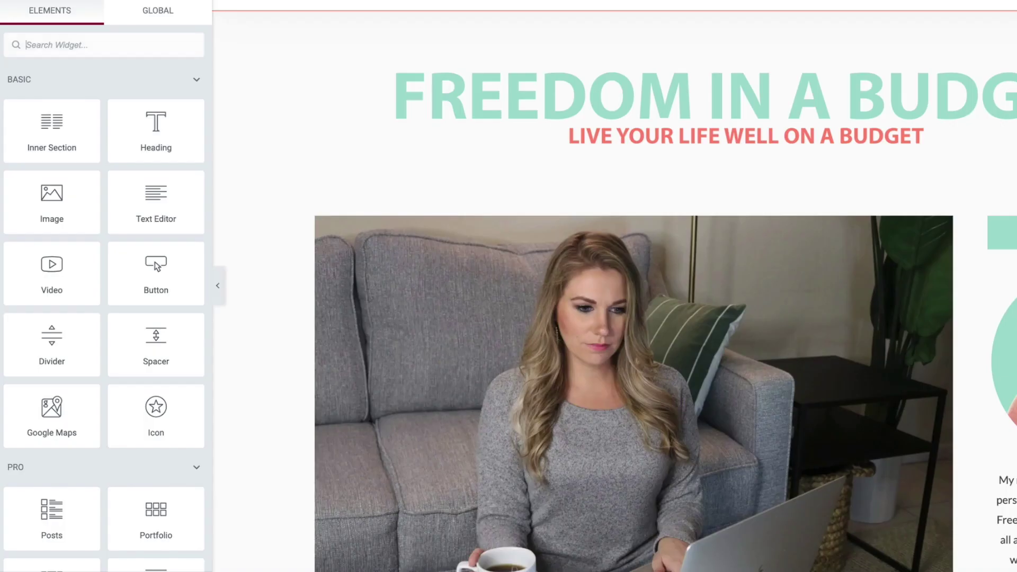
# Search Elementor's widgets for 'html' to list HTML, Custom HTML and Code Highlight.
pyautogui.scroll(-2, 278, 58)
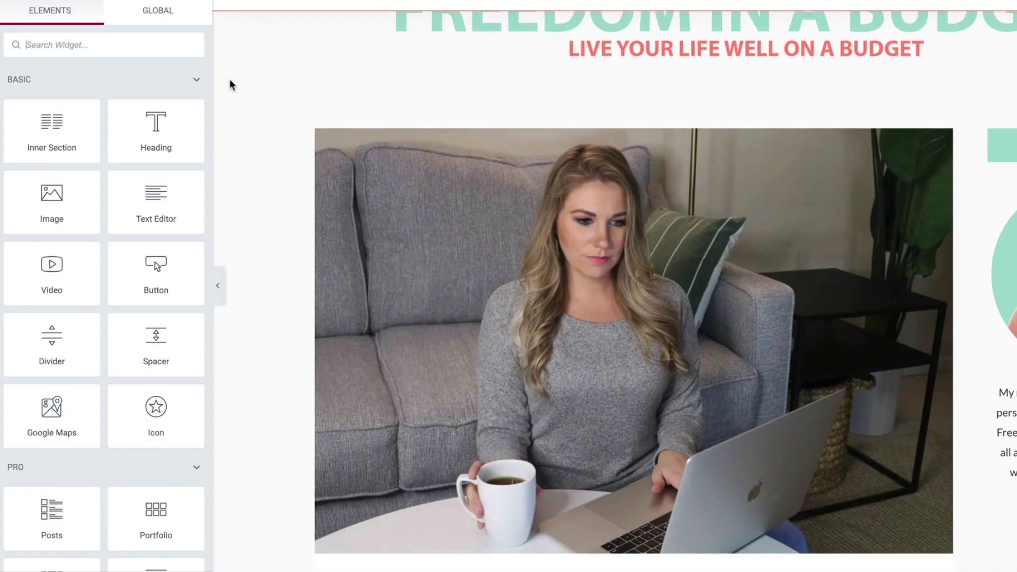
pyautogui.scroll(2, 230, 79)
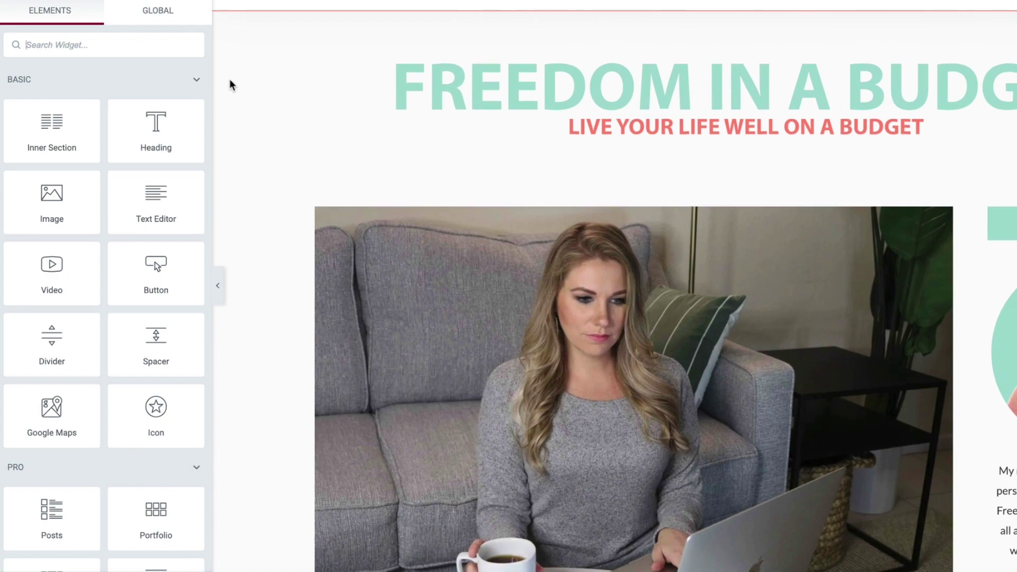
pyautogui.scroll(-1, 230, 78)
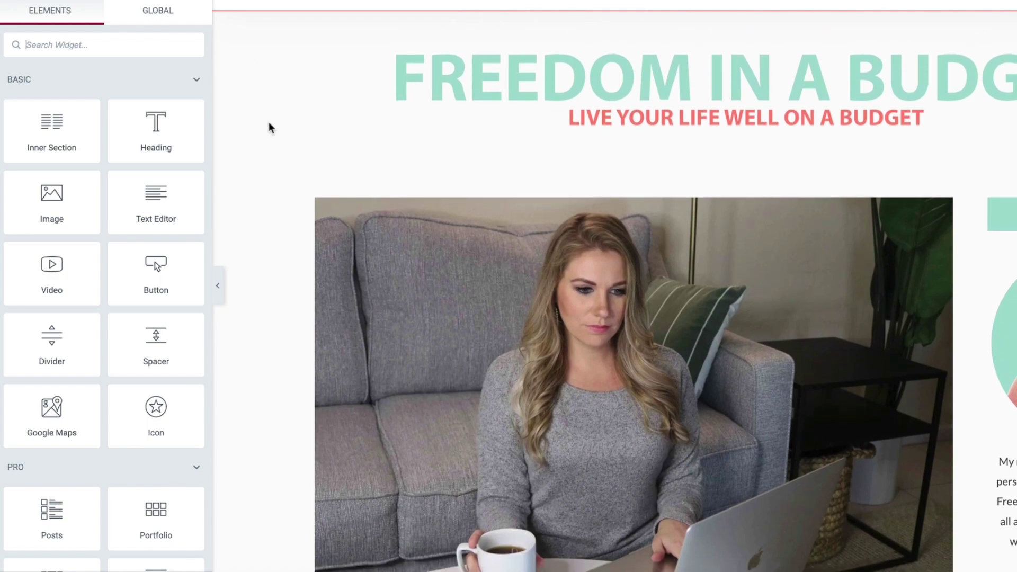
pyautogui.scroll(-20, 269, 126)
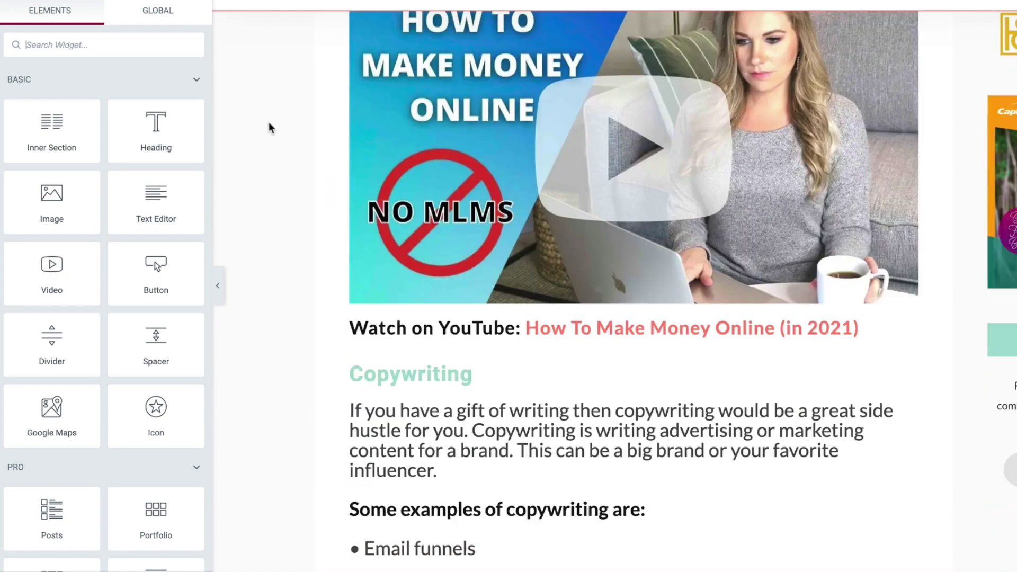
pyautogui.scroll(-20, 269, 124)
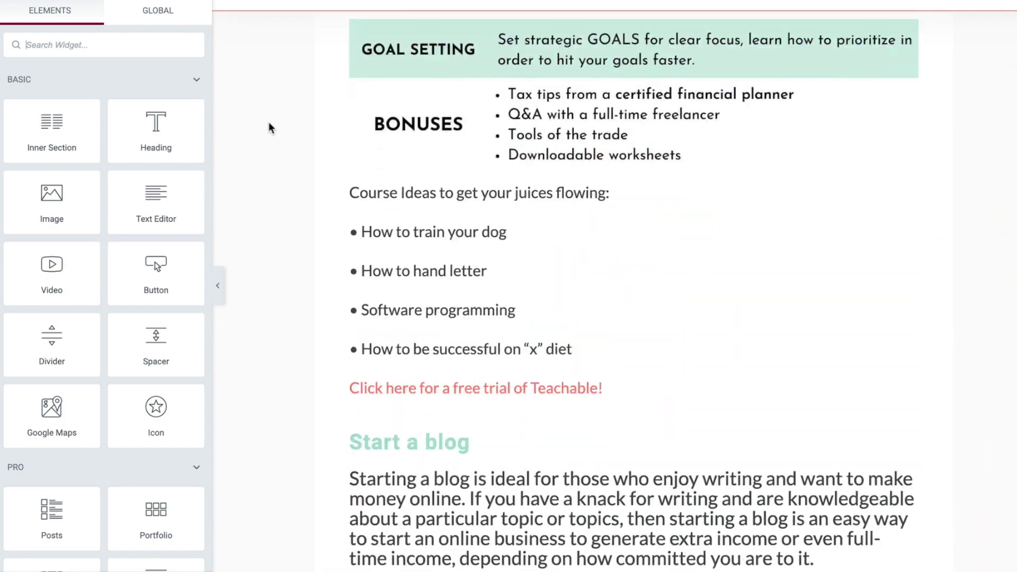
pyautogui.scroll(-1, 268, 122)
pyautogui.scroll(1, 269, 121)
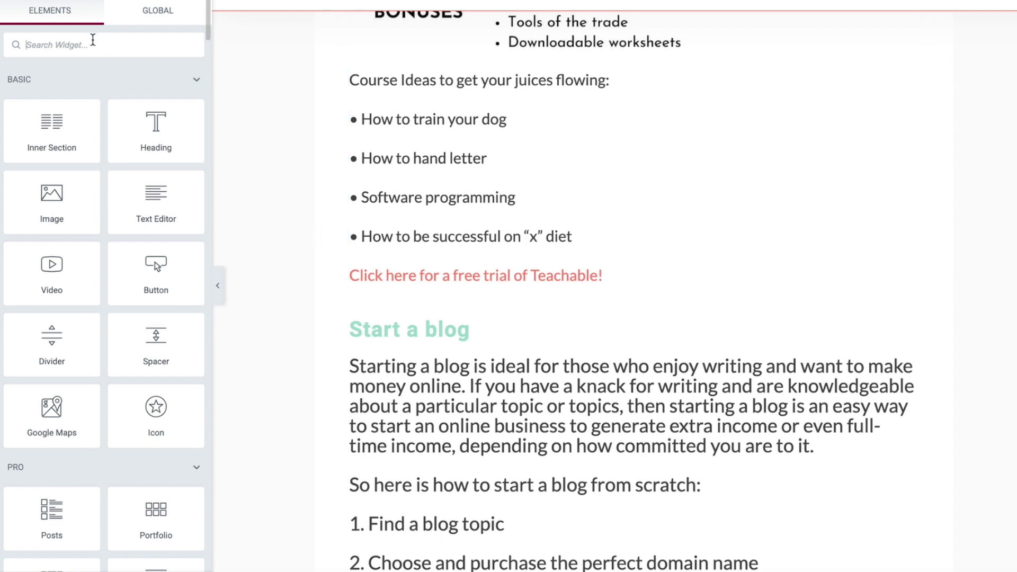
pyautogui.write('html')
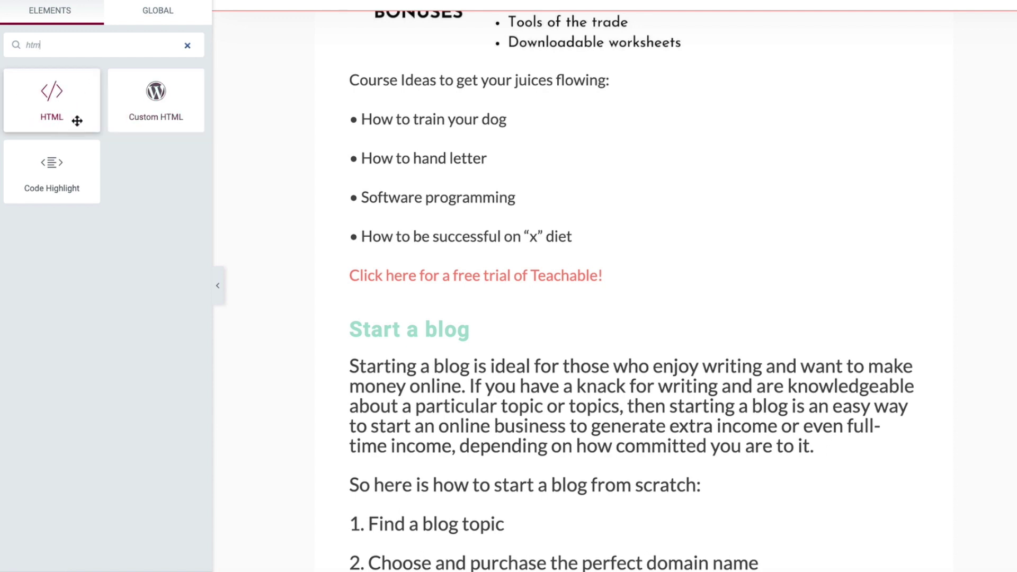
# Insert an HTML widget above Start a blog containing the pasted Flodesk form code.
pyautogui.moveTo(55, 100); pyautogui.dragTo(437, 295)
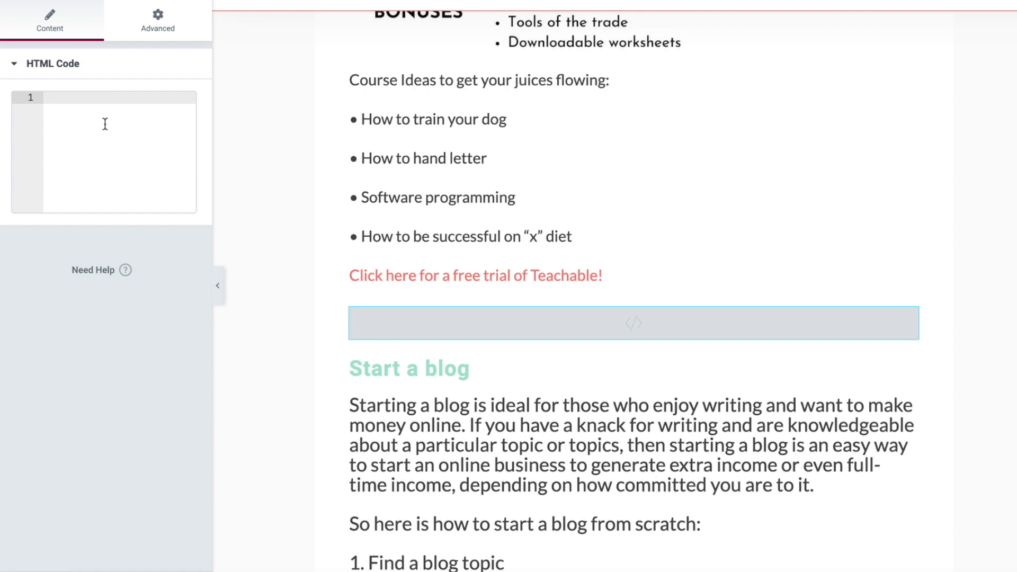
pyautogui.hotkey('ctrl', 'v')
pyautogui.click(243, 179)
pyautogui.scroll(-3, 243, 179)
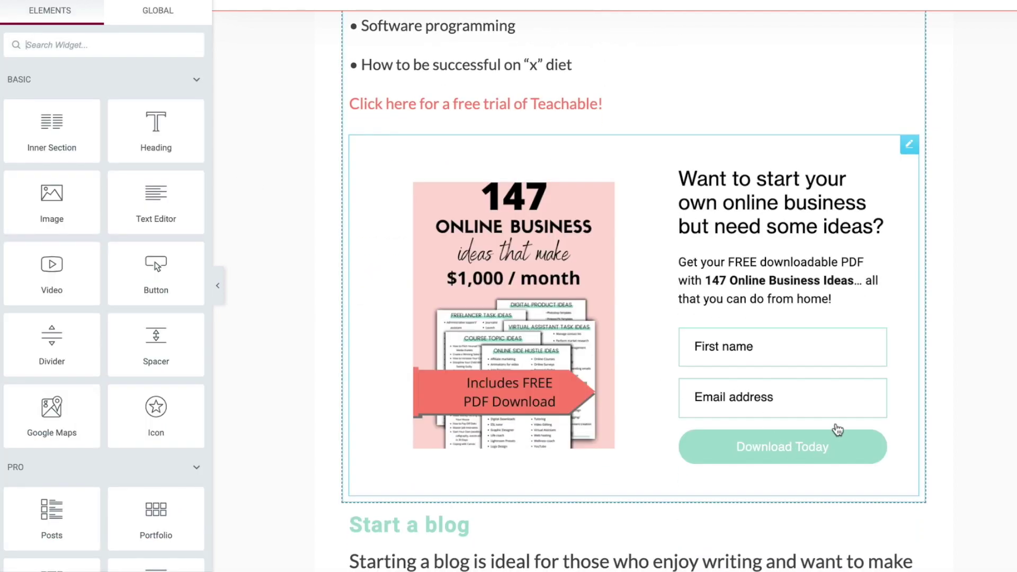
pyautogui.scroll(8, 675, 319)
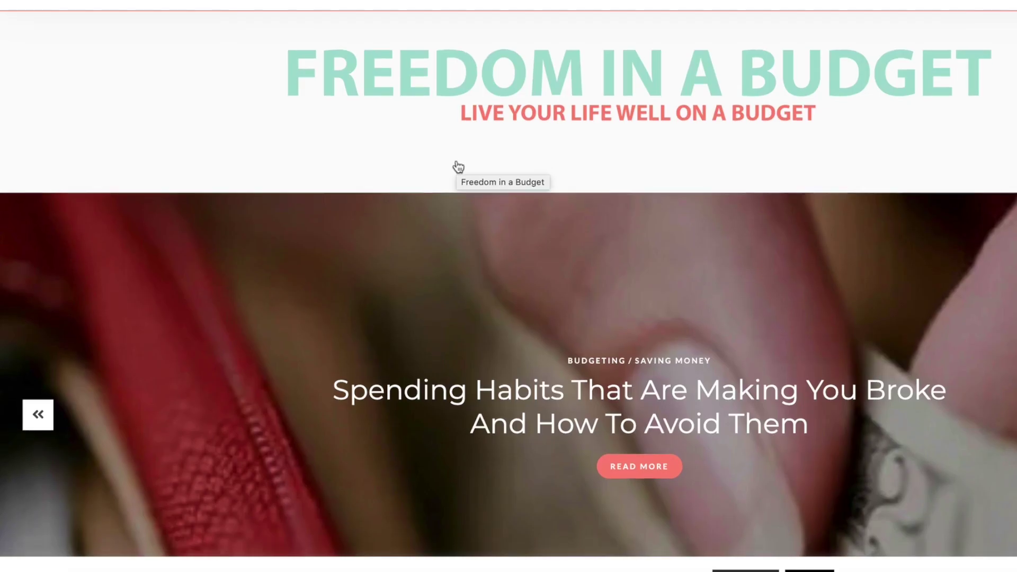
pyautogui.scroll(-20, 453, 164)
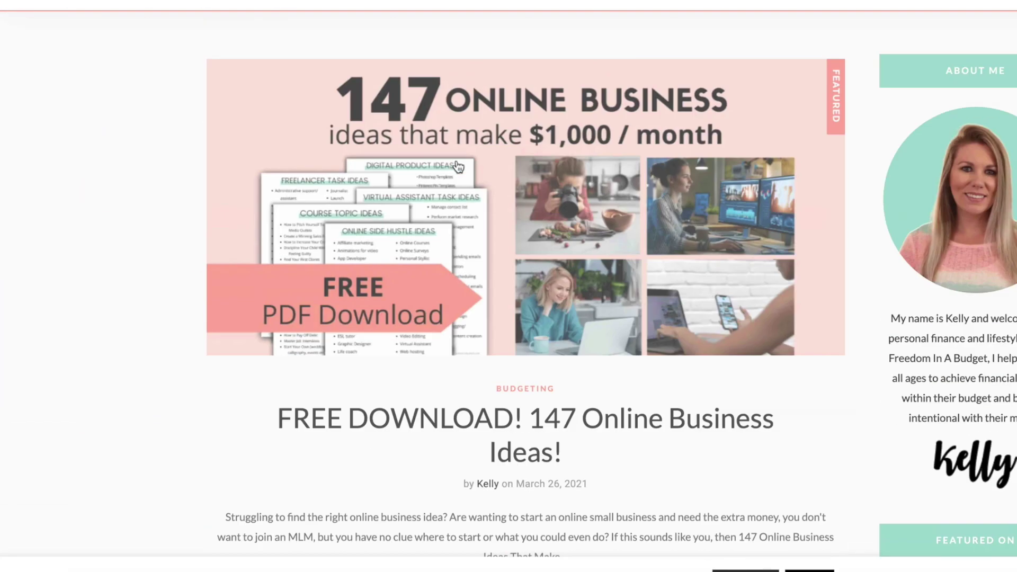
# Open the live How To Make Money Online (in 2021) post and scroll to the signup form.
pyautogui.scroll(-12, 456, 162)
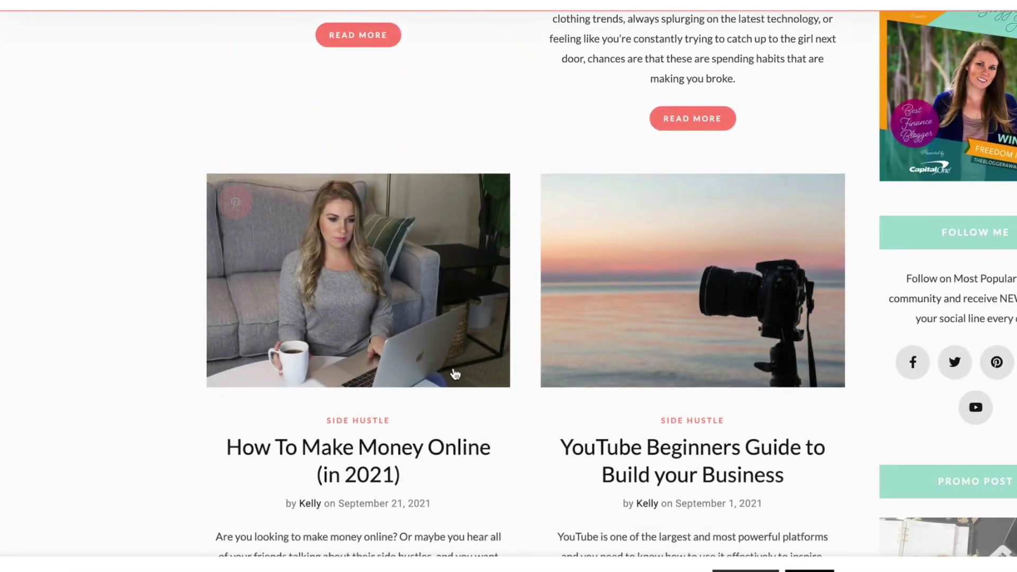
pyautogui.click(361, 489)
pyautogui.scroll(-15, 147, 227)
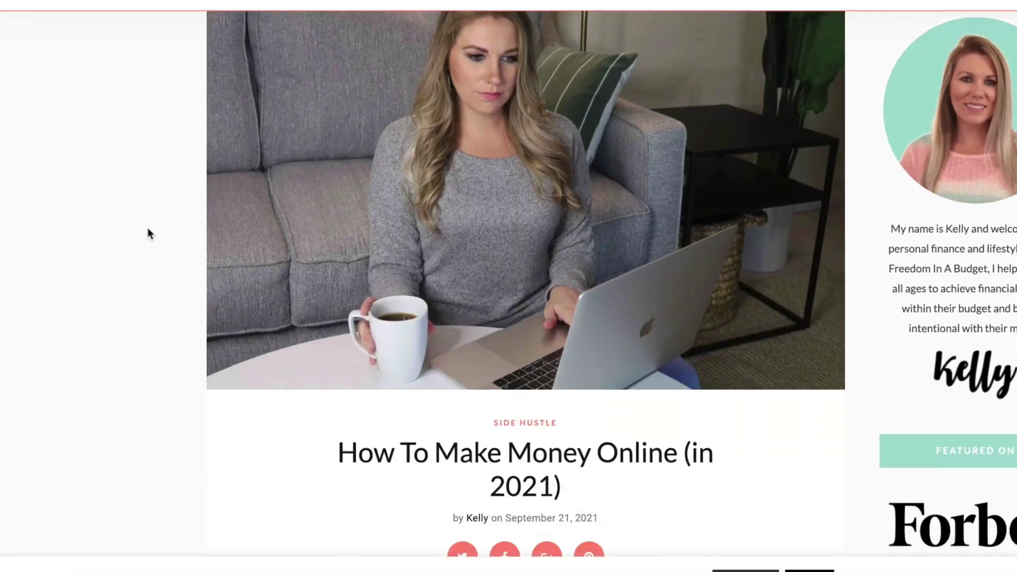
pyautogui.scroll(-20, 147, 228)
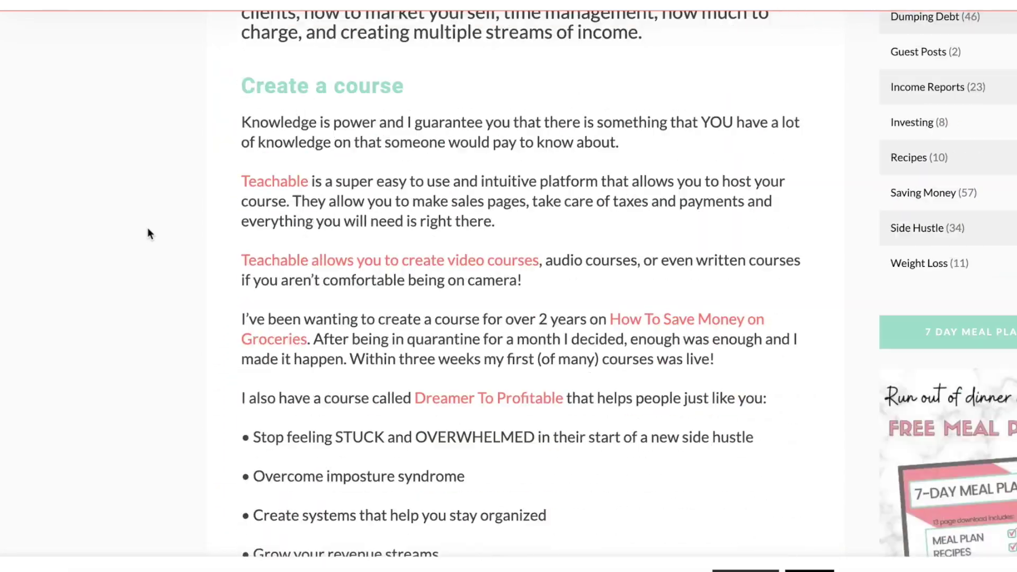
pyautogui.scroll(-20, 147, 228)
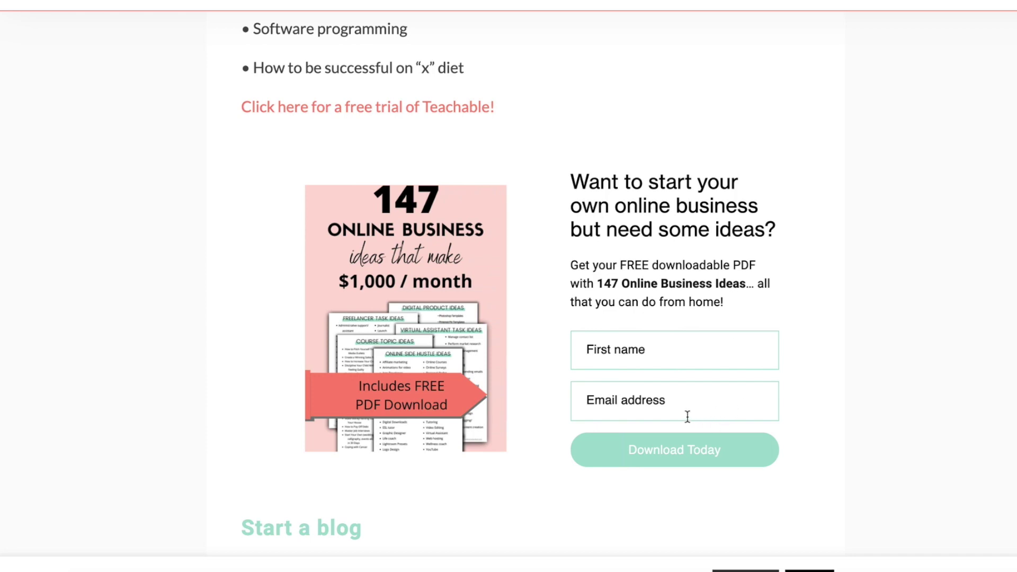
pyautogui.scroll(-1, 950, 318)
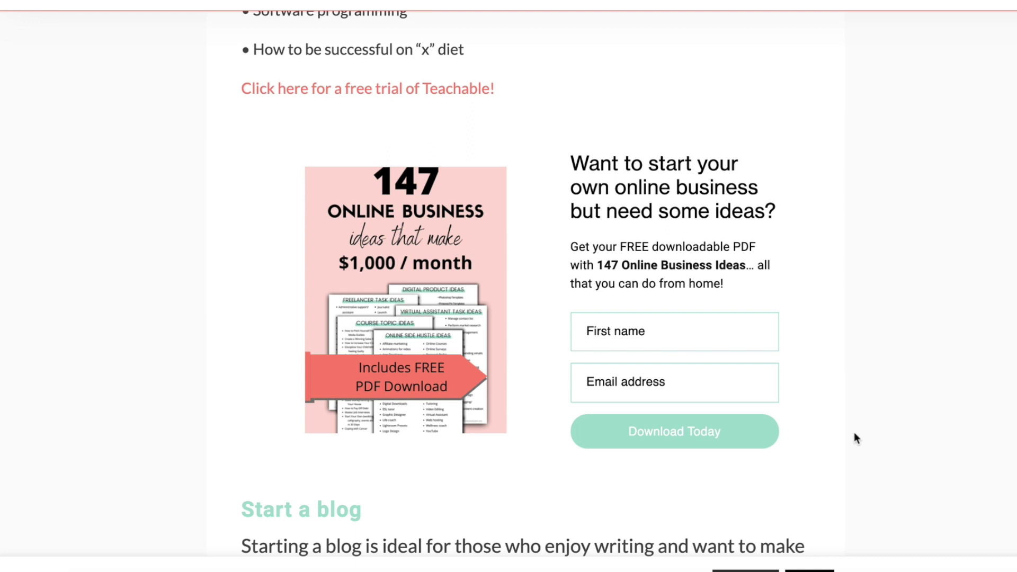
pyautogui.scroll(1, 853, 437)
pyautogui.scroll(-1, 854, 437)
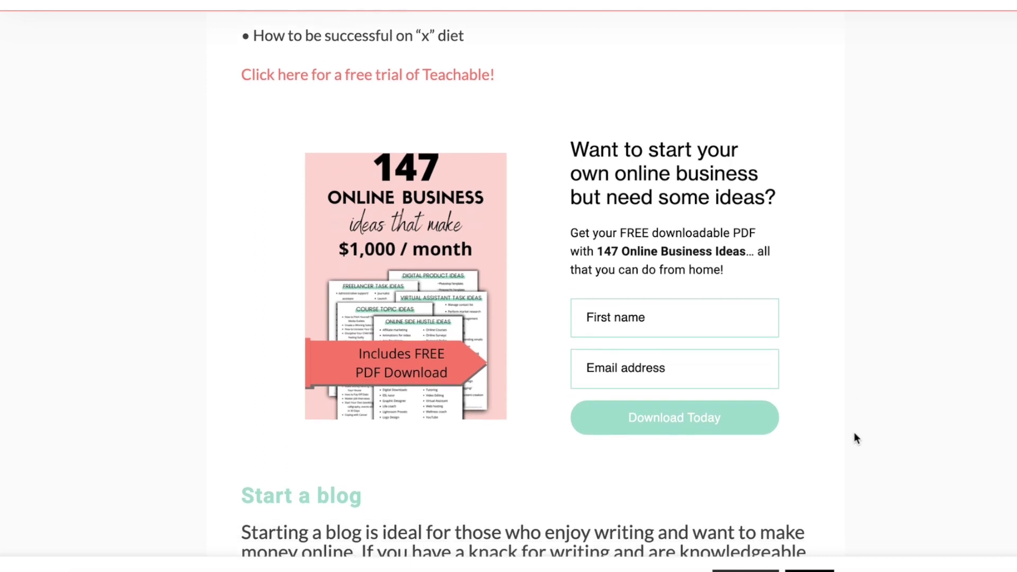